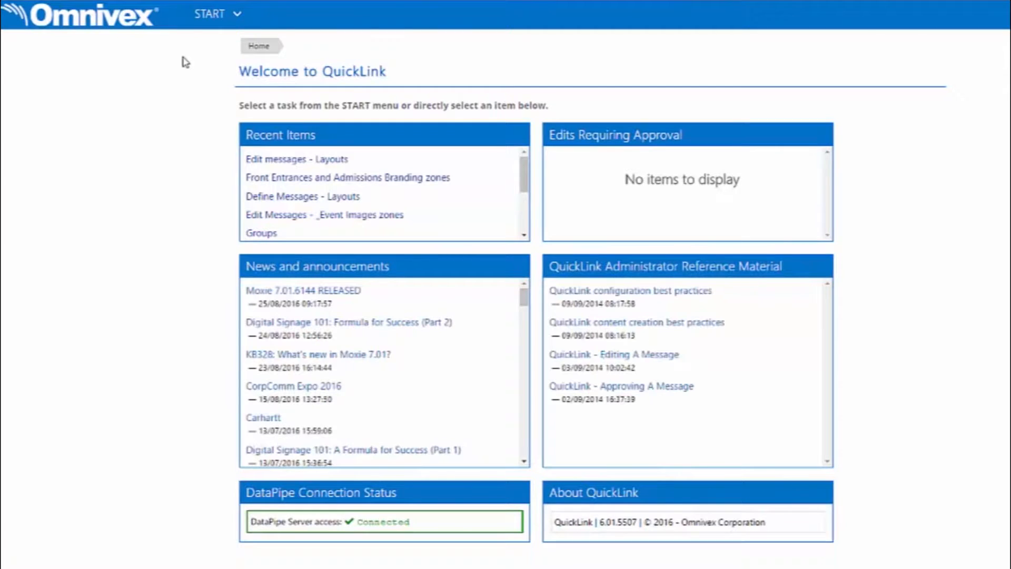
# - Open the content of the Front Entrances and Admissions Branding zone for message editing
pyautogui.click(220, 30)
pyautogui.click(191, 41)
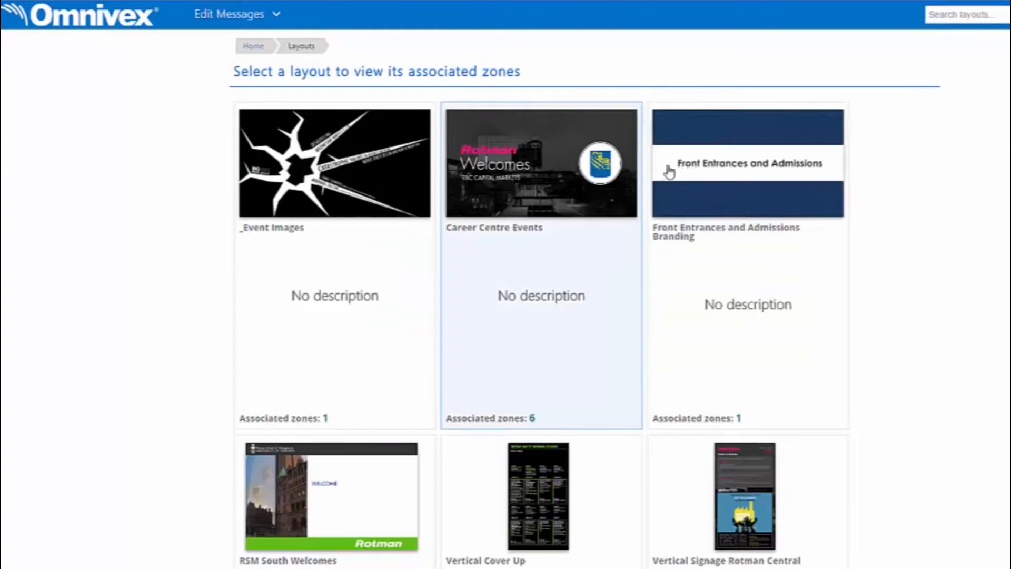
pyautogui.click(729, 182)
pyautogui.click(357, 218)
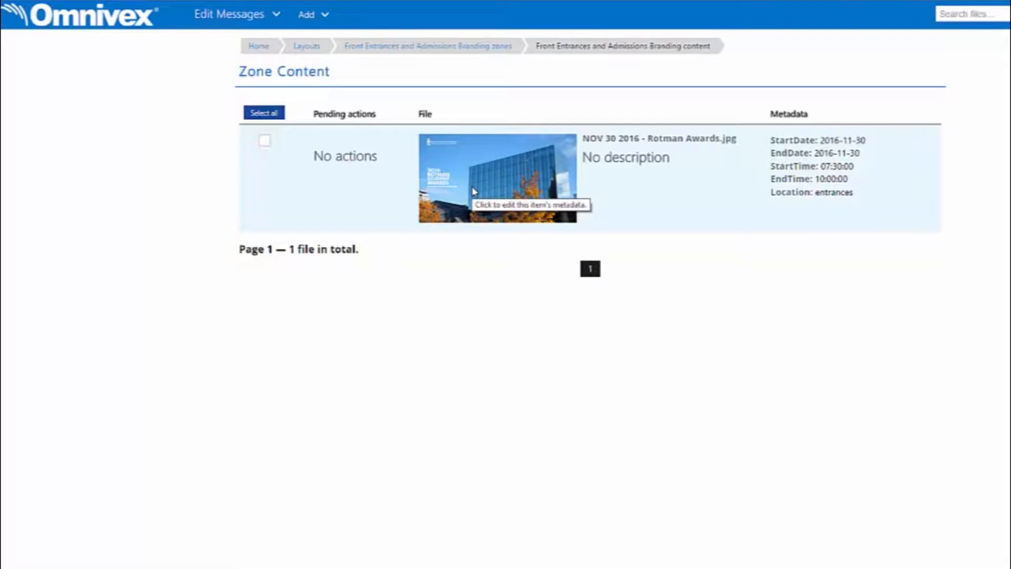
# - Start adding content to the zone from the drive and choose test image.png as the file
pyautogui.click(313, 16)
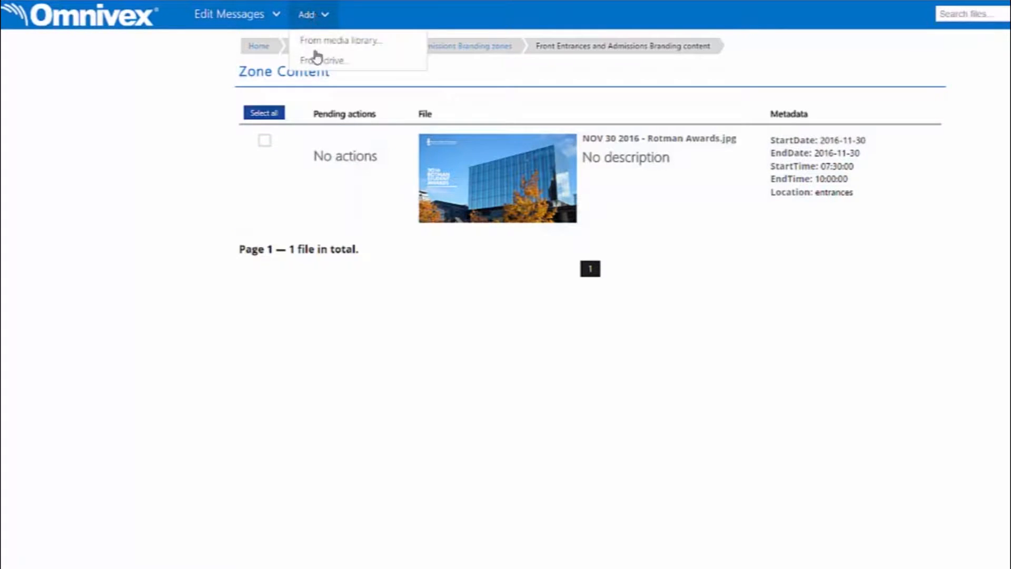
pyautogui.click(317, 60)
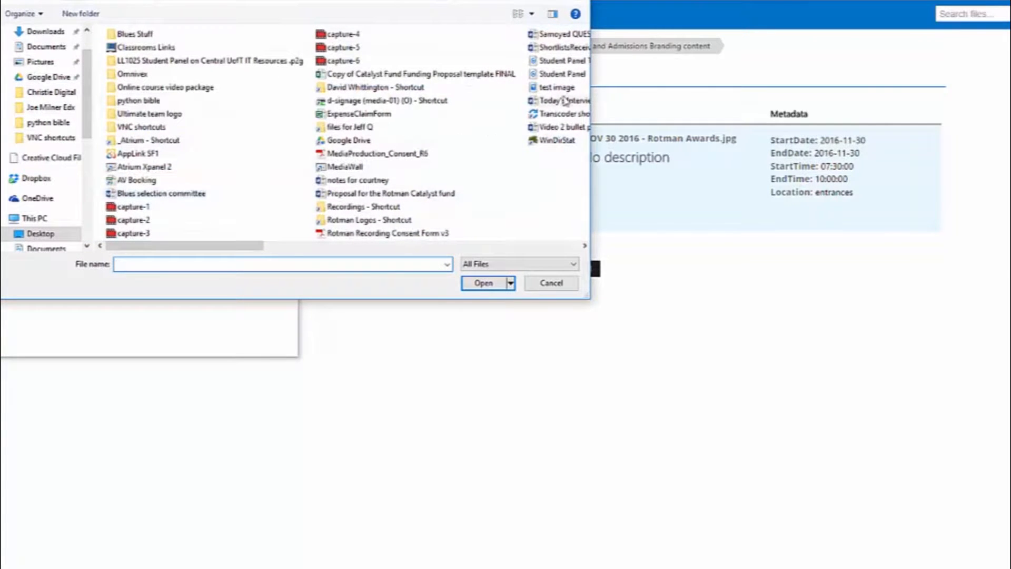
pyautogui.click(557, 87)
pyautogui.click(482, 283)
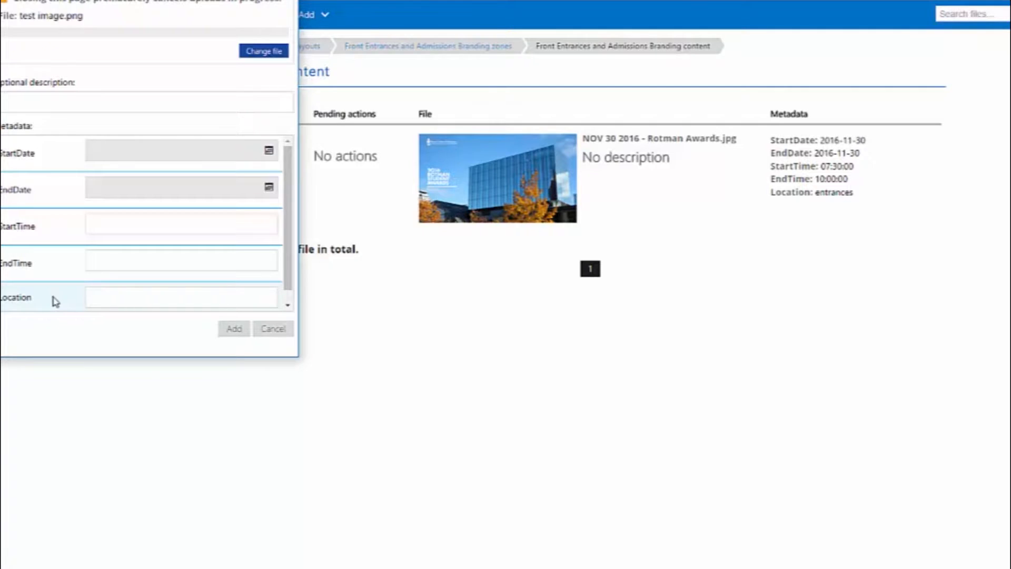
# - Set the image's StartDate and EndDate to 2016-12-01, StartTime to 09:41:19 and EndTime to 13:41:21
pyautogui.click(269, 151)
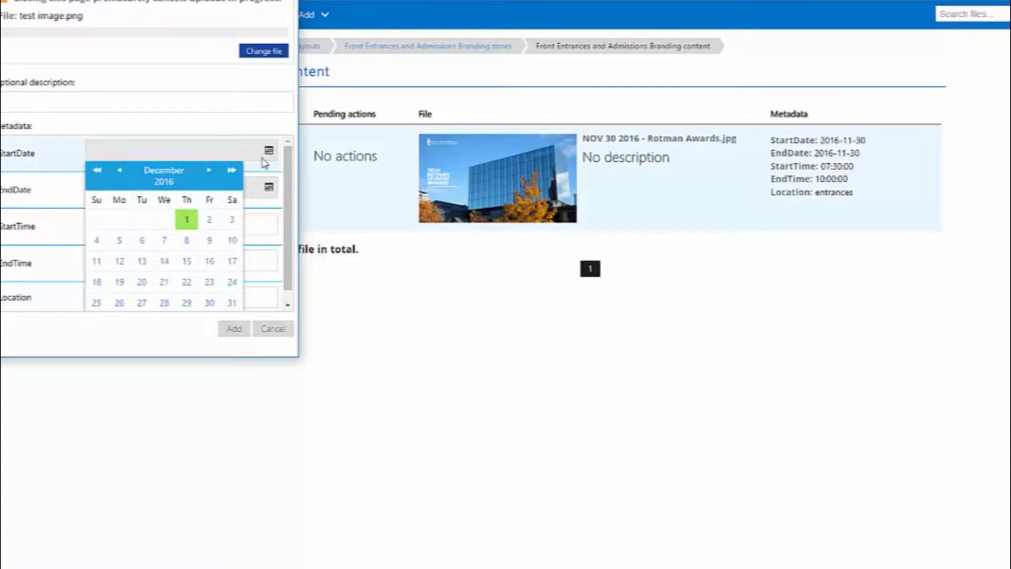
pyautogui.click(193, 223)
pyautogui.click(269, 187)
pyautogui.click(187, 256)
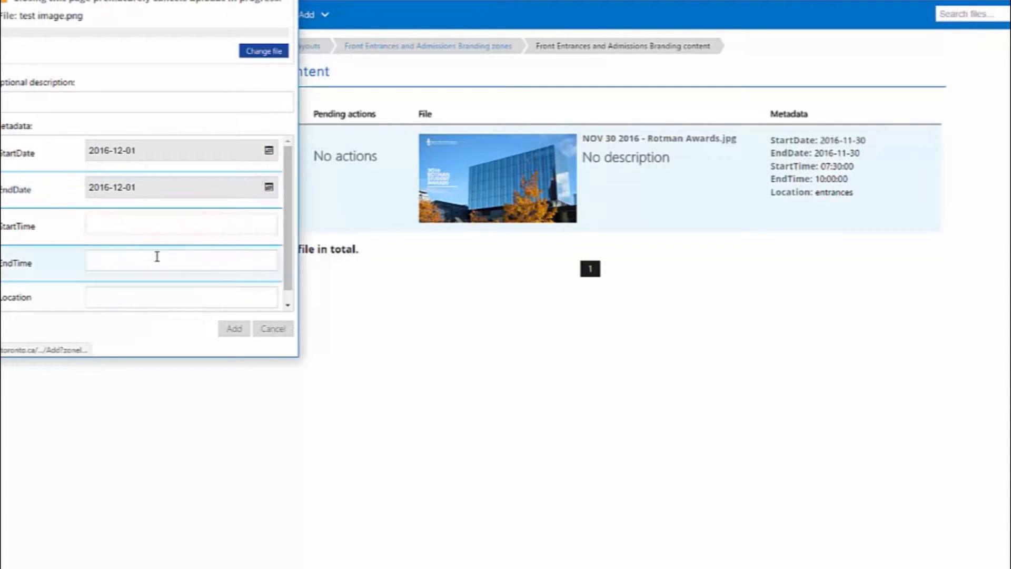
pyautogui.click(127, 223)
pyautogui.click(126, 223)
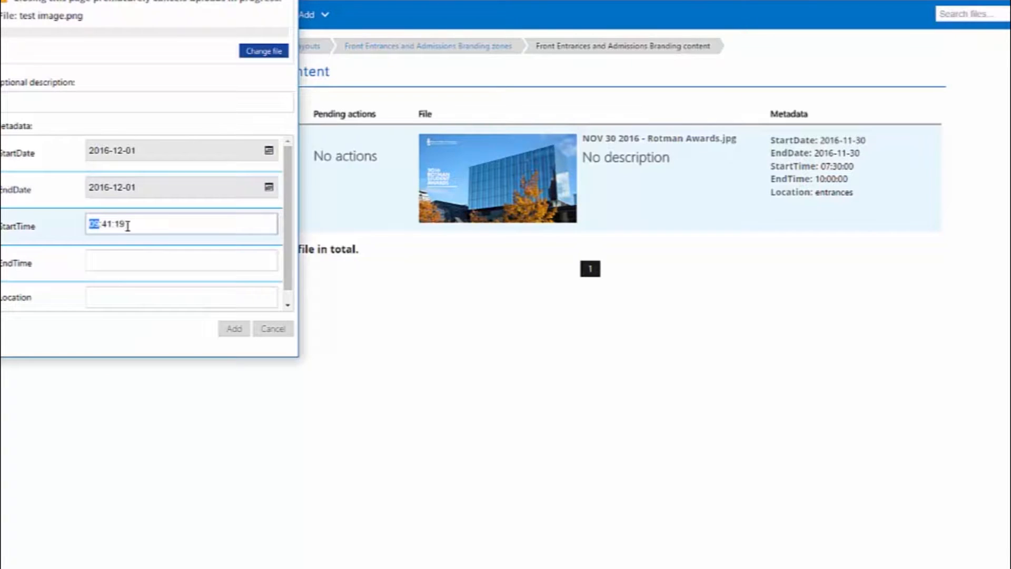
pyautogui.click(108, 253)
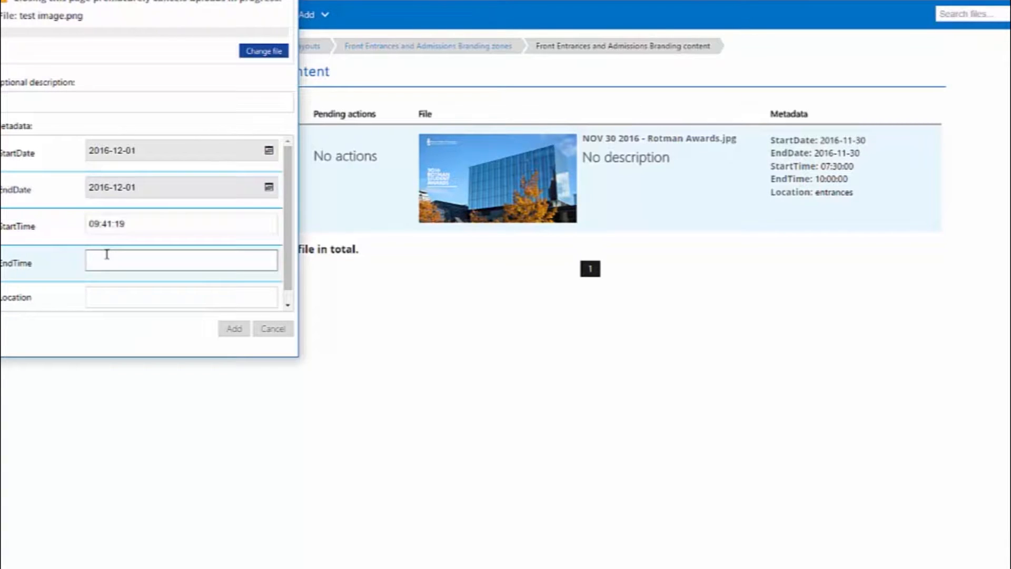
pyautogui.click(106, 255)
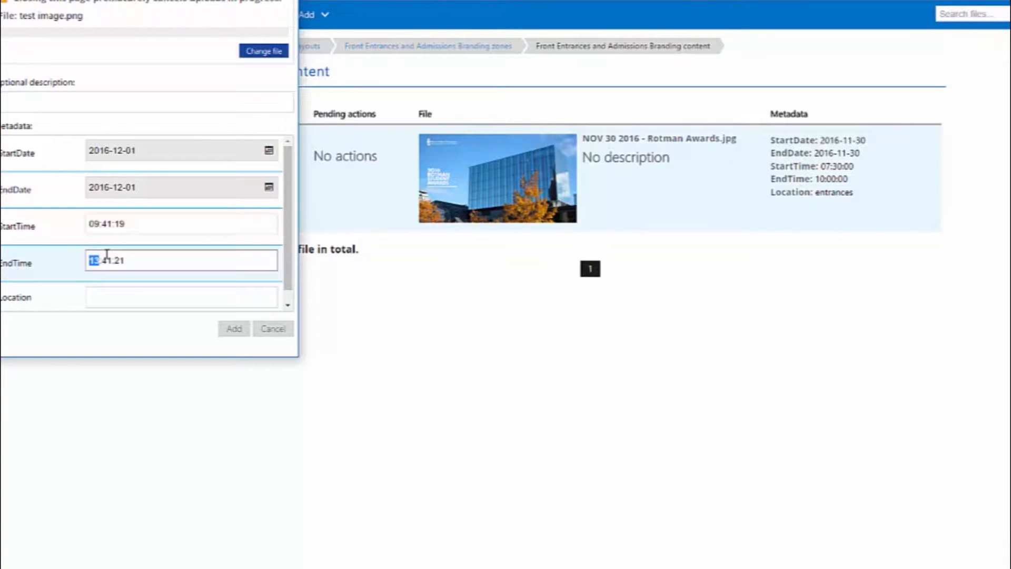
# - Set the image's Location to entrances and add the file to the zone
pyautogui.click(107, 299)
pyautogui.write('entrances')
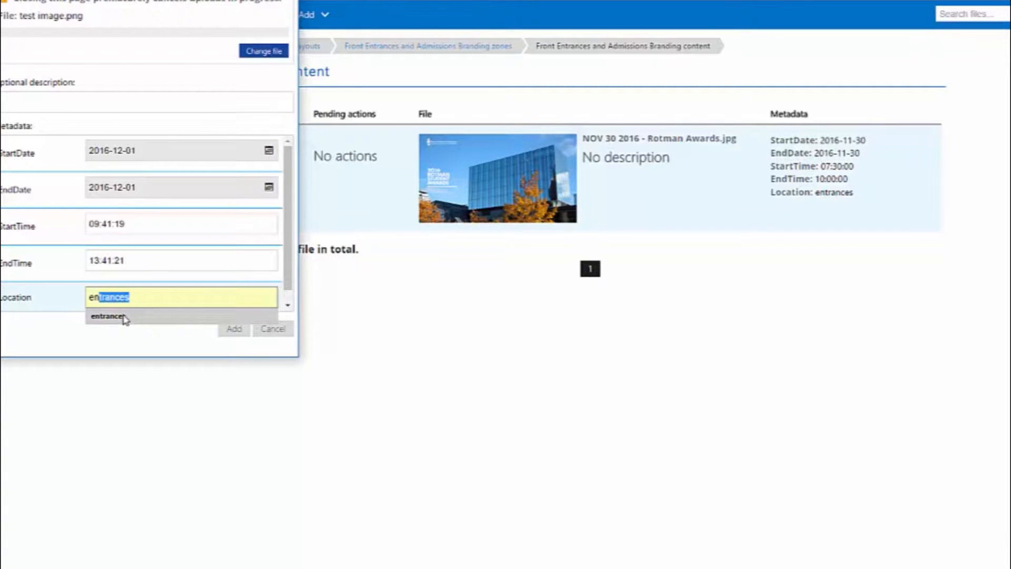
pyautogui.click(125, 318)
pyautogui.click(236, 330)
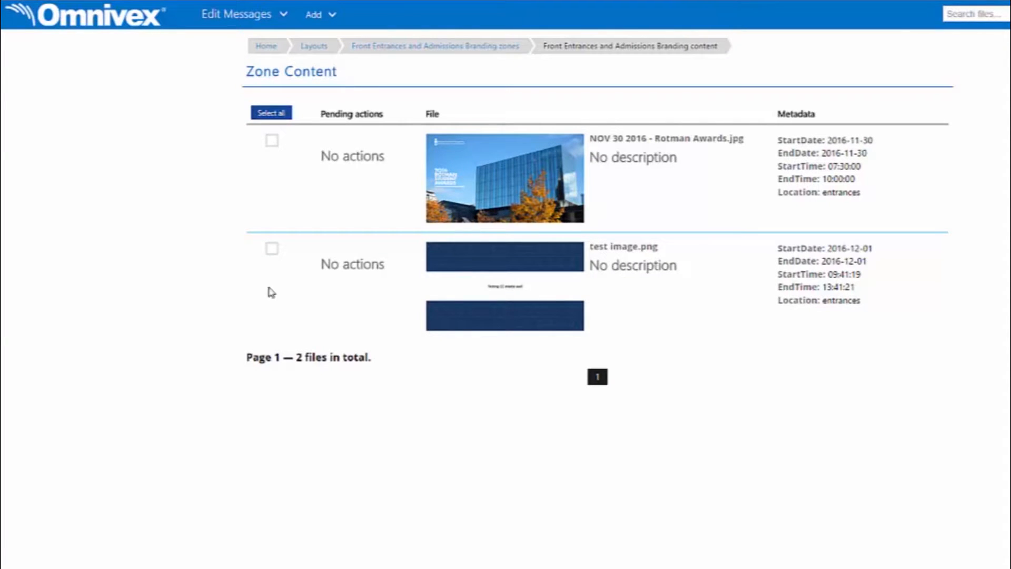
# - Review the sync folder, library and required metadata in the definition of the Front Entrances and Admissions Branding zone
pyautogui.click(240, 16)
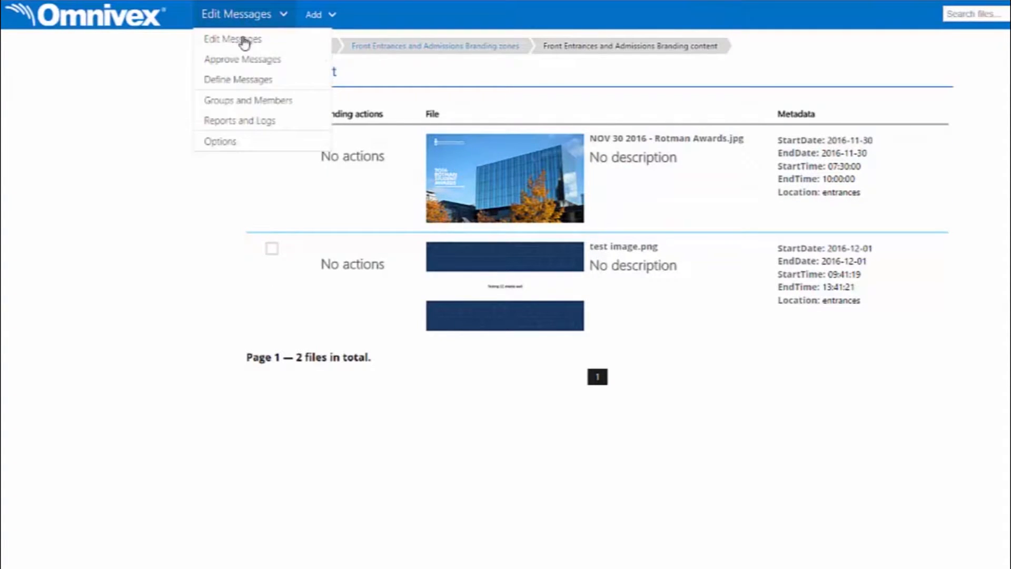
pyautogui.click(240, 79)
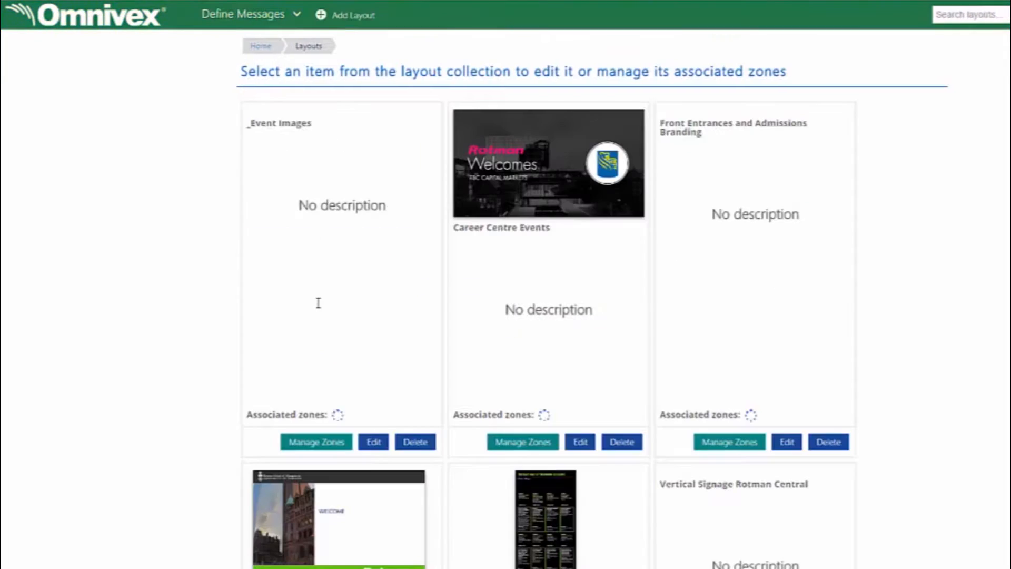
pyautogui.click(717, 444)
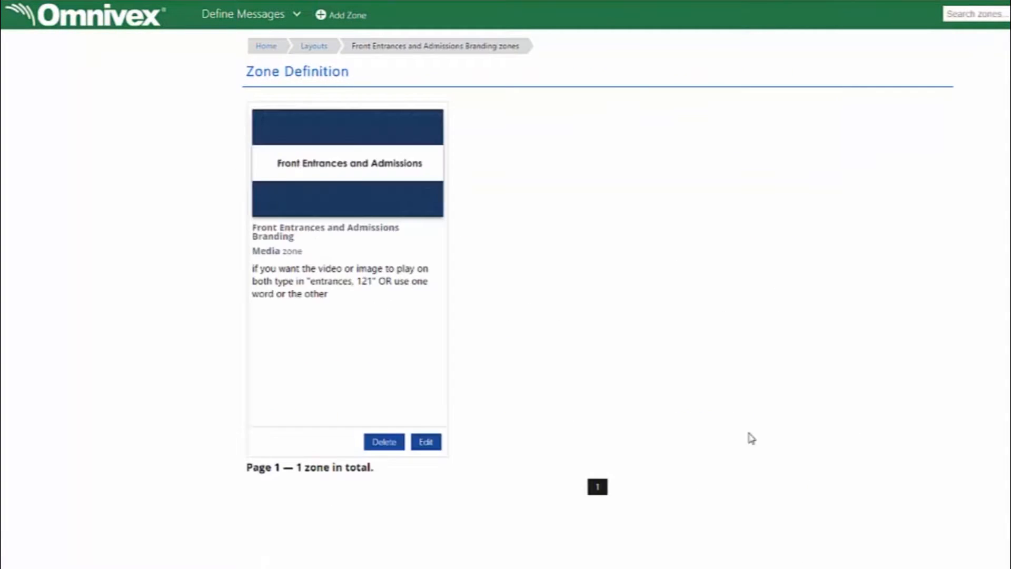
pyautogui.click(427, 444)
pyautogui.click(807, 471)
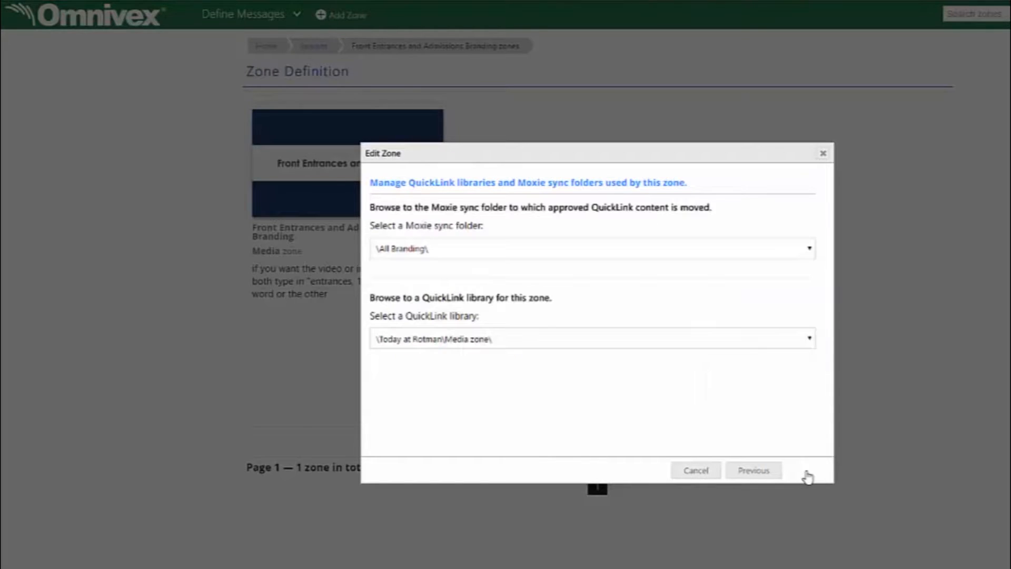
pyautogui.click(808, 472)
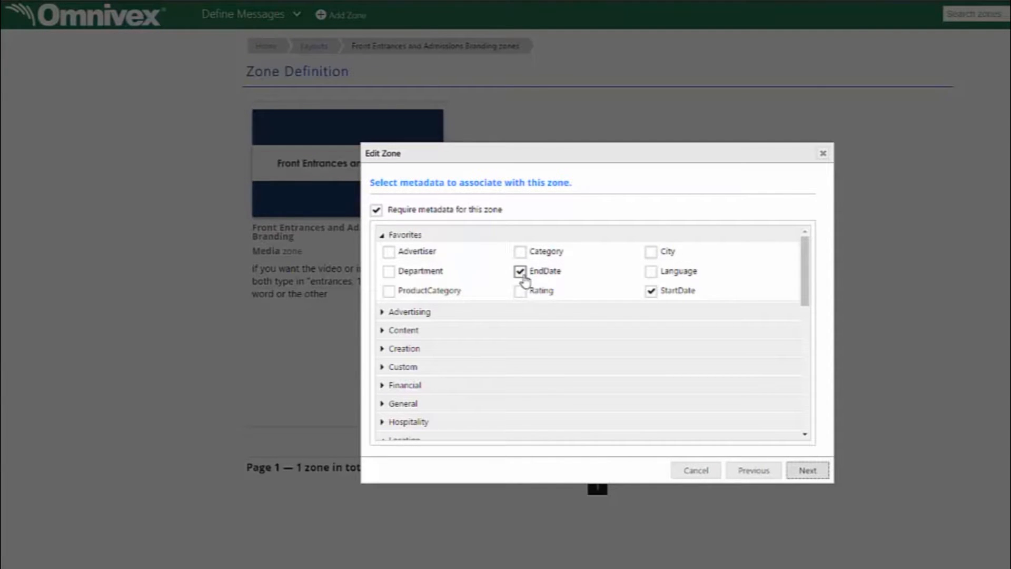
pyautogui.moveTo(807, 281); pyautogui.dragTo(803, 406)
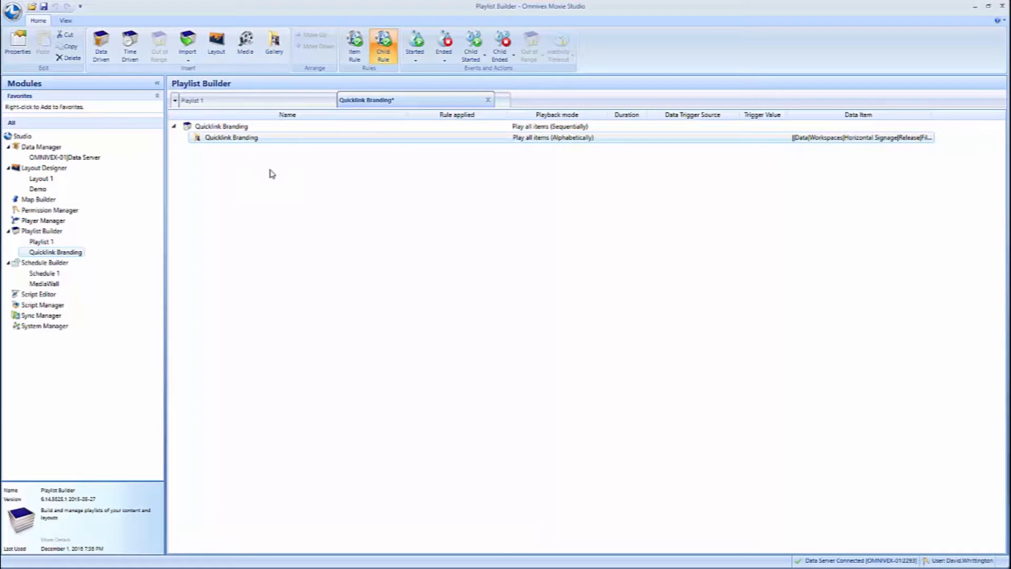
# - In Moxie Studio, review the Quicklink Branding gallery's playback and gallery item settings, and open the playlist's child rule
pyautogui.doubleClick(229, 139)
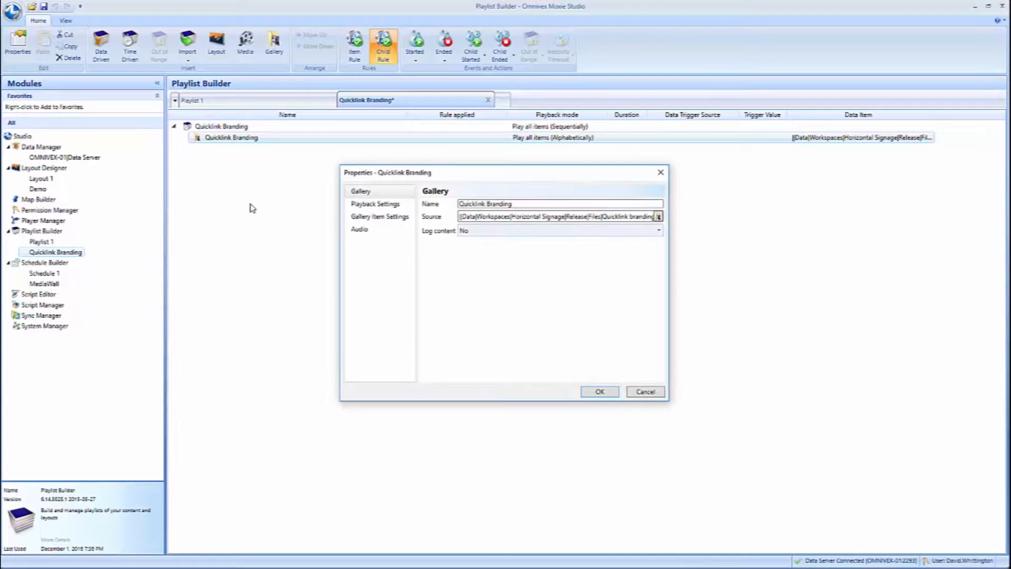
pyautogui.click(359, 208)
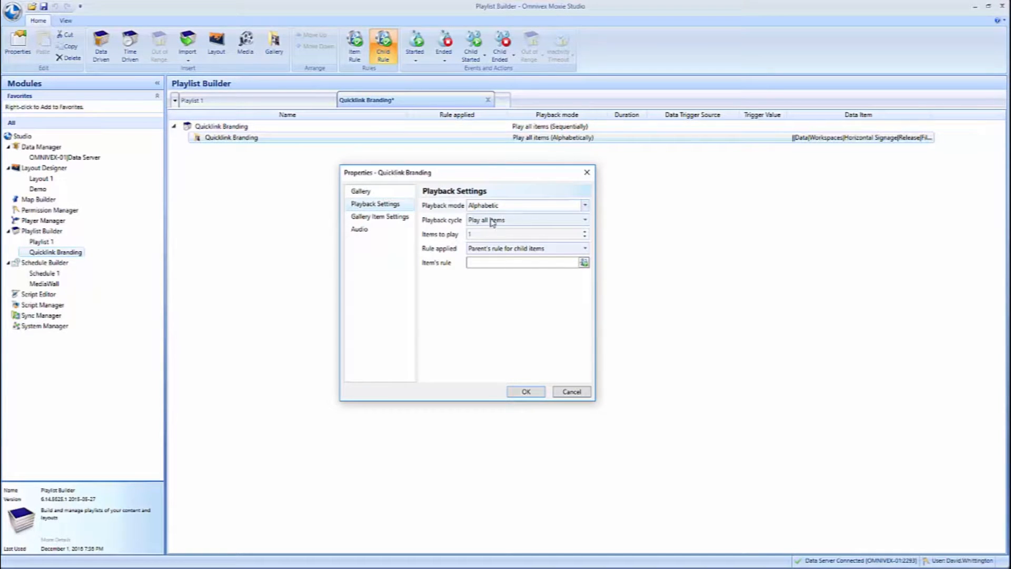
pyautogui.click(377, 218)
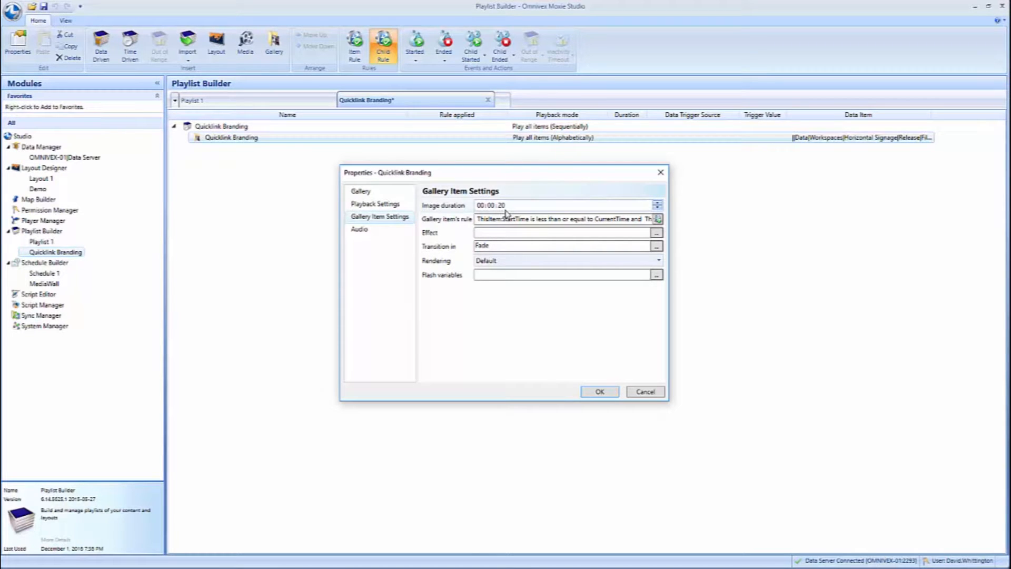
pyautogui.click(600, 391)
pyautogui.click(384, 46)
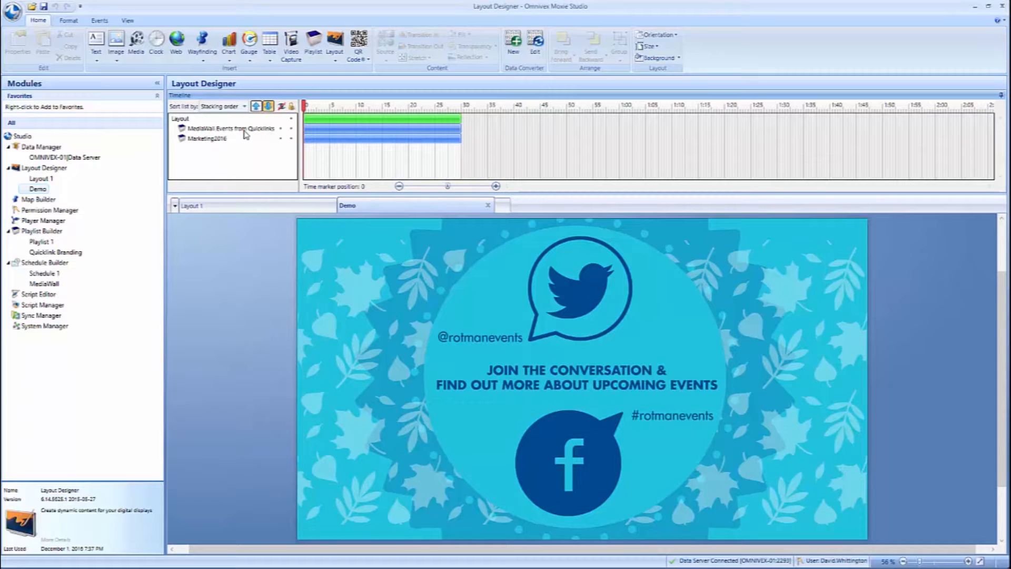
# - Temporarily hide Marketing2016 in the Demo layout to check the MediaWall Events from Quicklinks playlist on its own
pyautogui.click(281, 138)
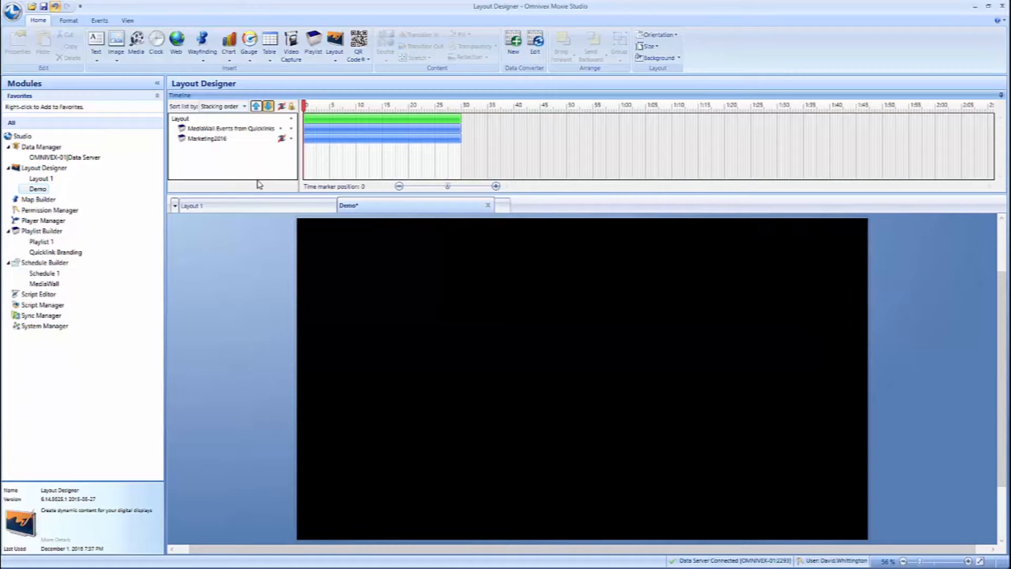
pyautogui.click(210, 129)
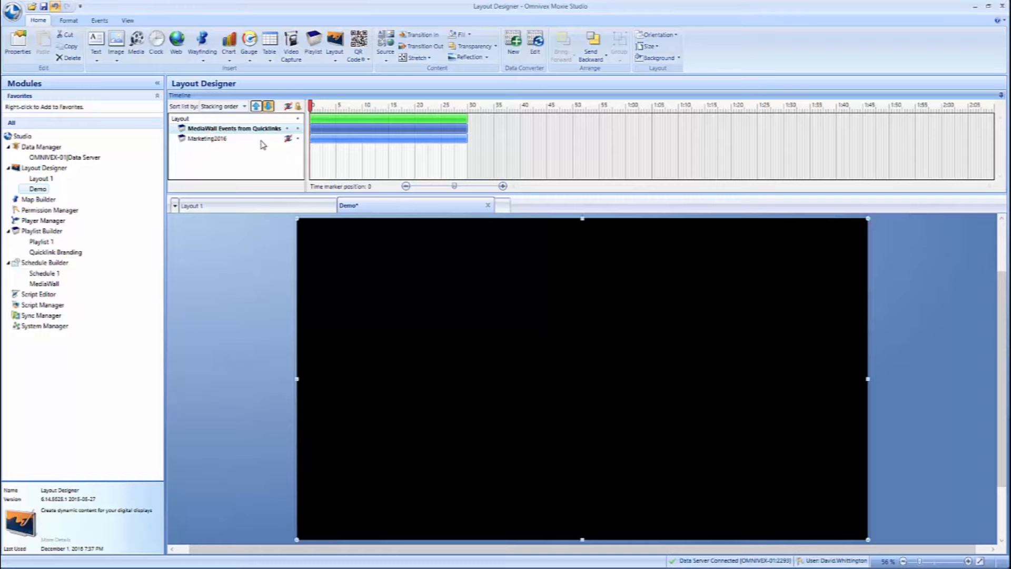
pyautogui.click(288, 138)
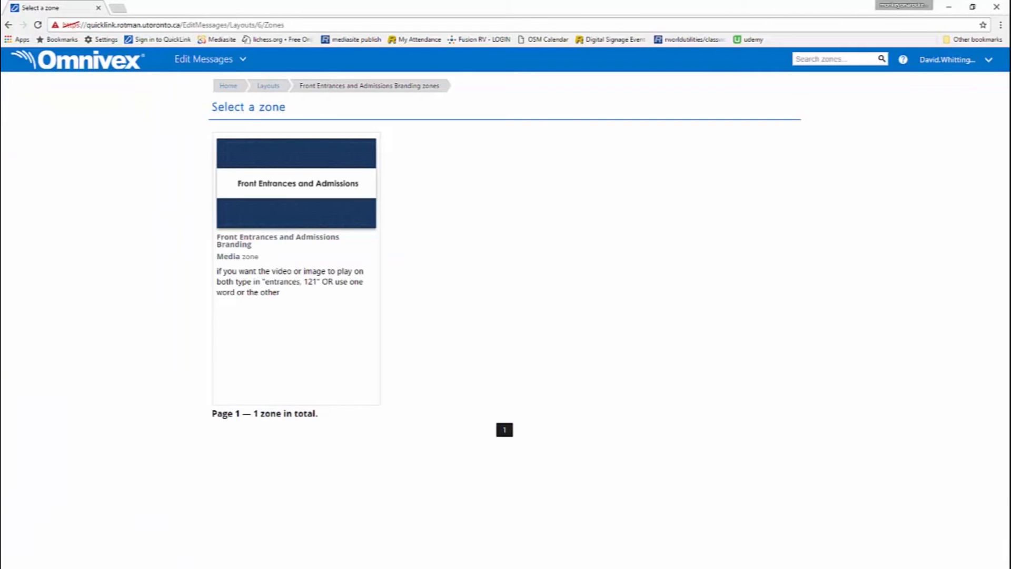
# - In QuickLink, open the content of the Front Entrances and Admissions Branding zone
pyautogui.click(234, 230)
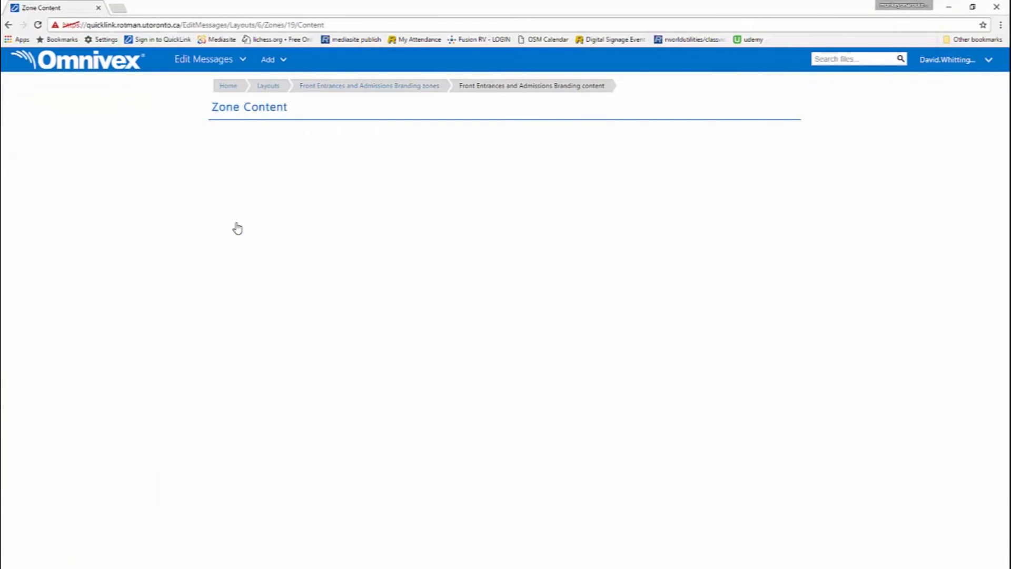
pyautogui.click(273, 59)
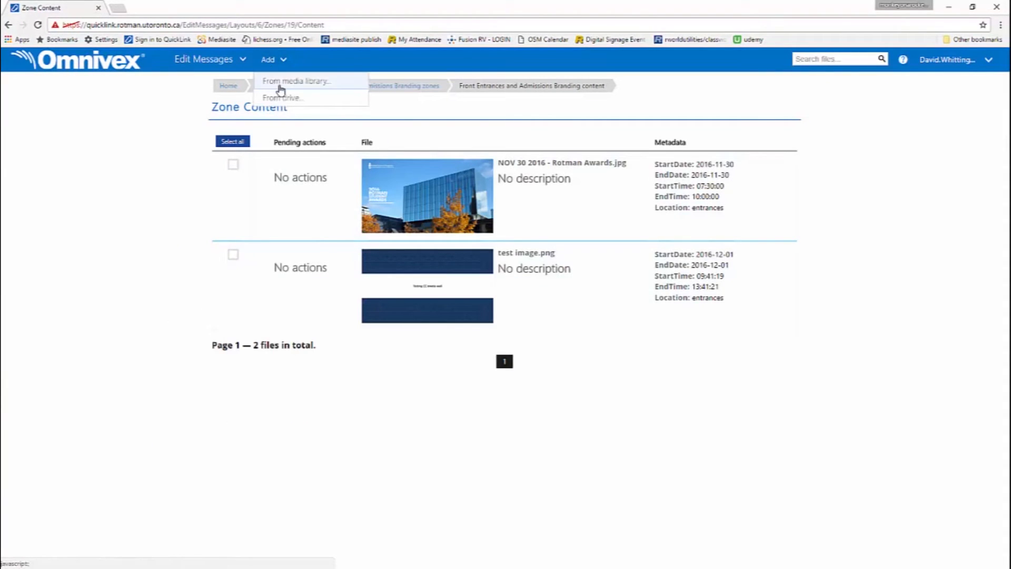
pyautogui.click(282, 101)
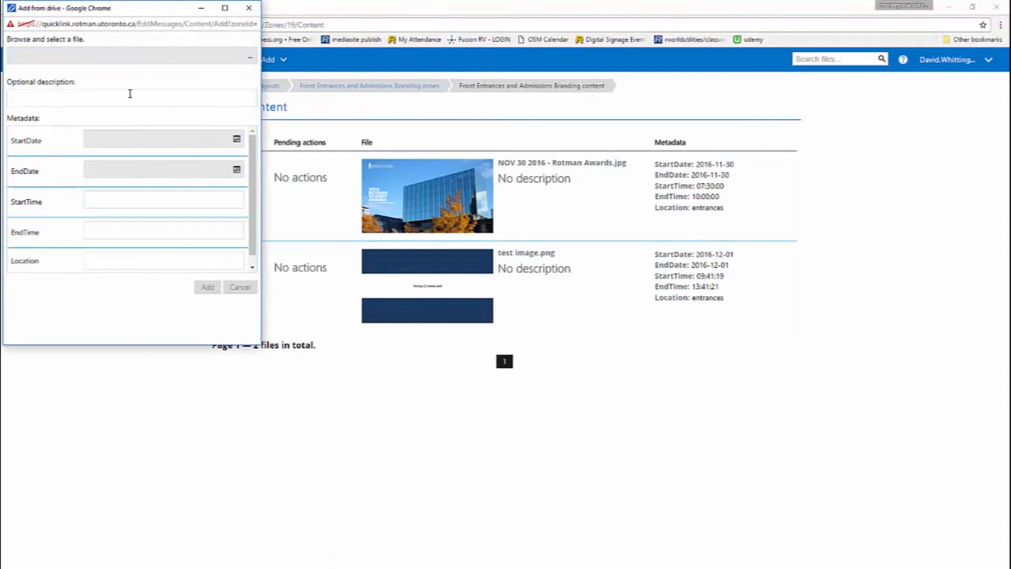
pyautogui.click(345, 451)
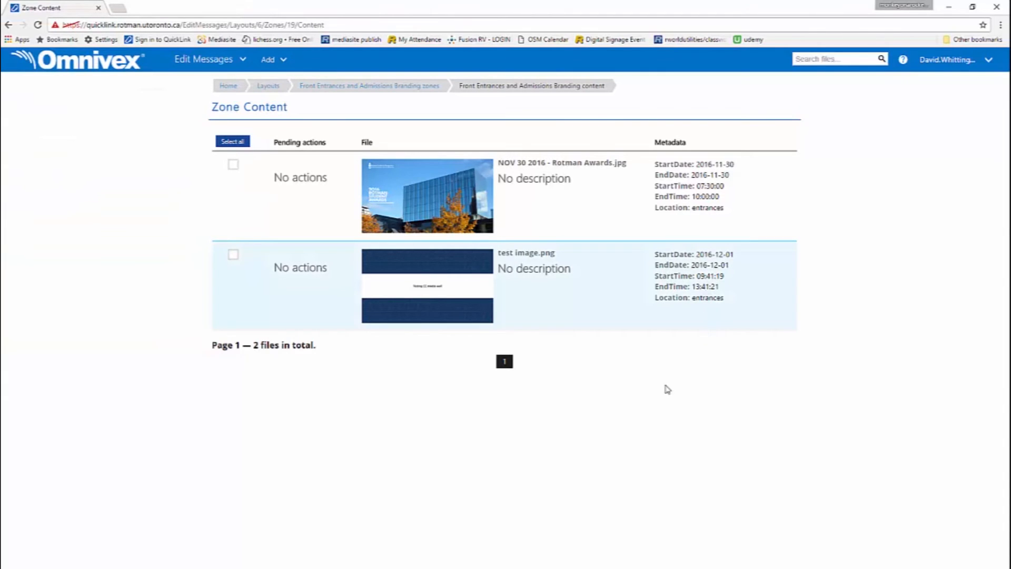
# - Change the StartTime of test image.png to 08:41:19 in its metadata and save the change
pyautogui.click(695, 278)
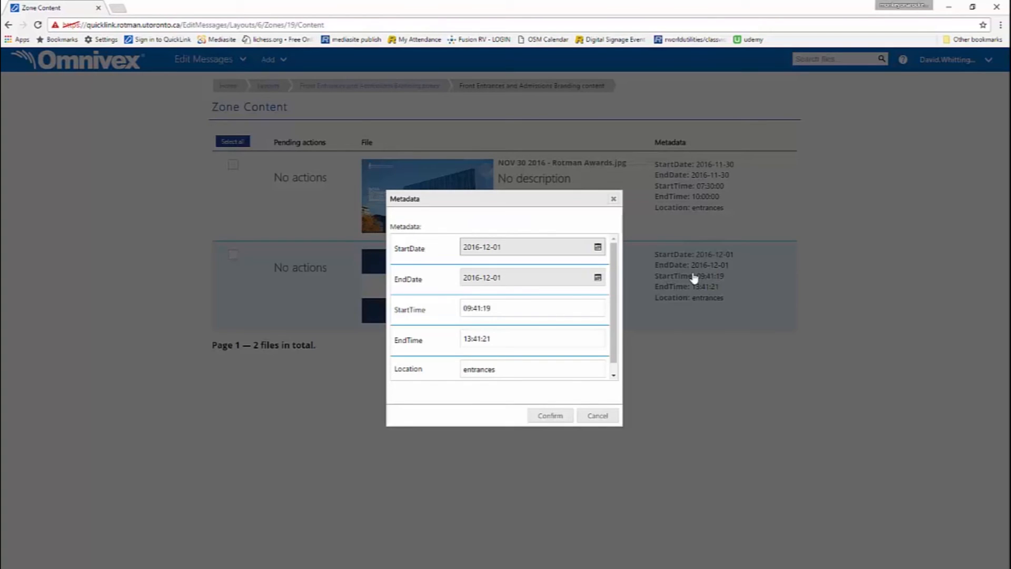
pyautogui.doubleClick(467, 308)
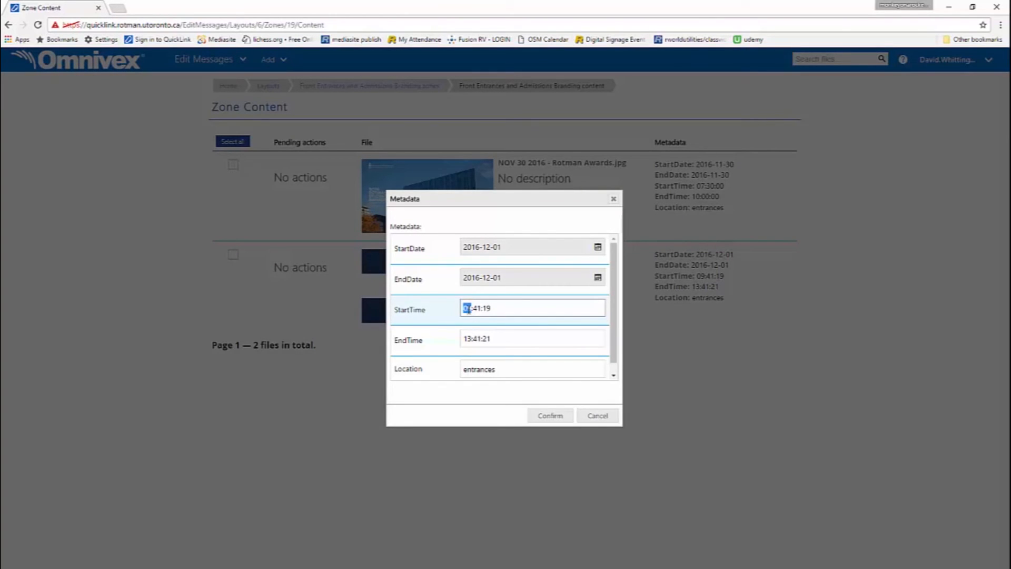
pyautogui.write('08')
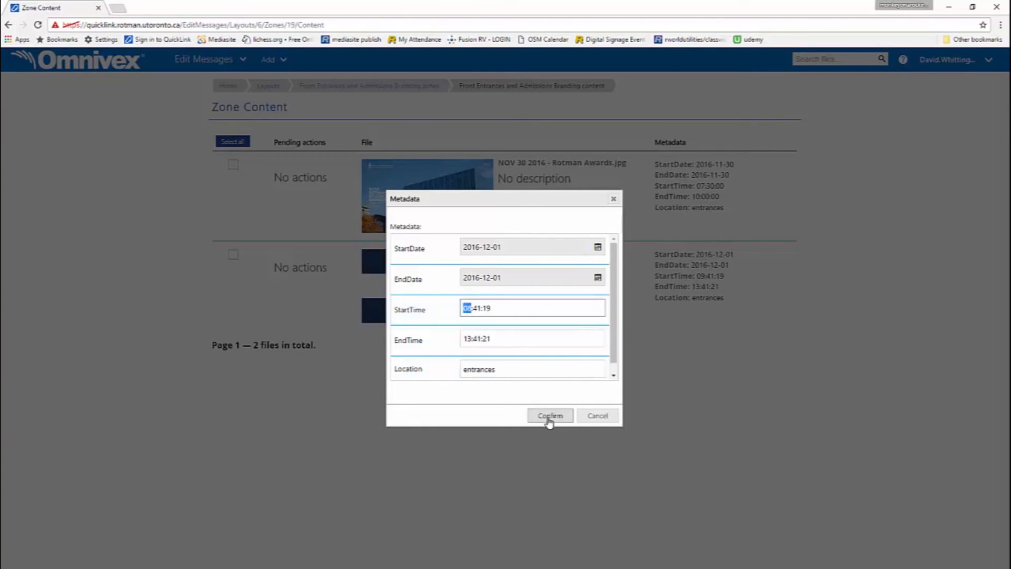
pyautogui.click(549, 415)
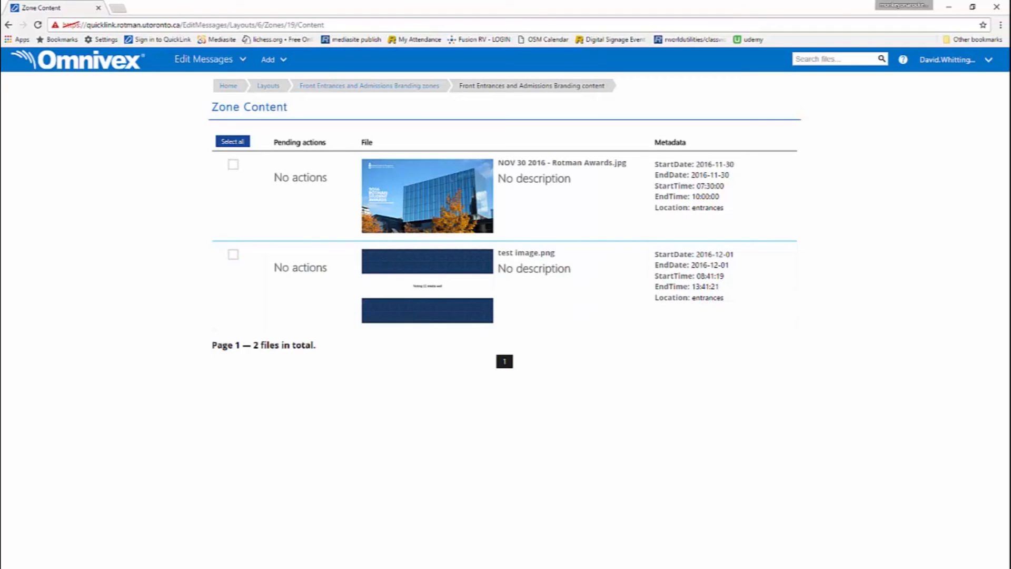
# - Switch back to Moxie Studio to view the Demo layout
pyautogui.hotkey('alt', 'Tab')
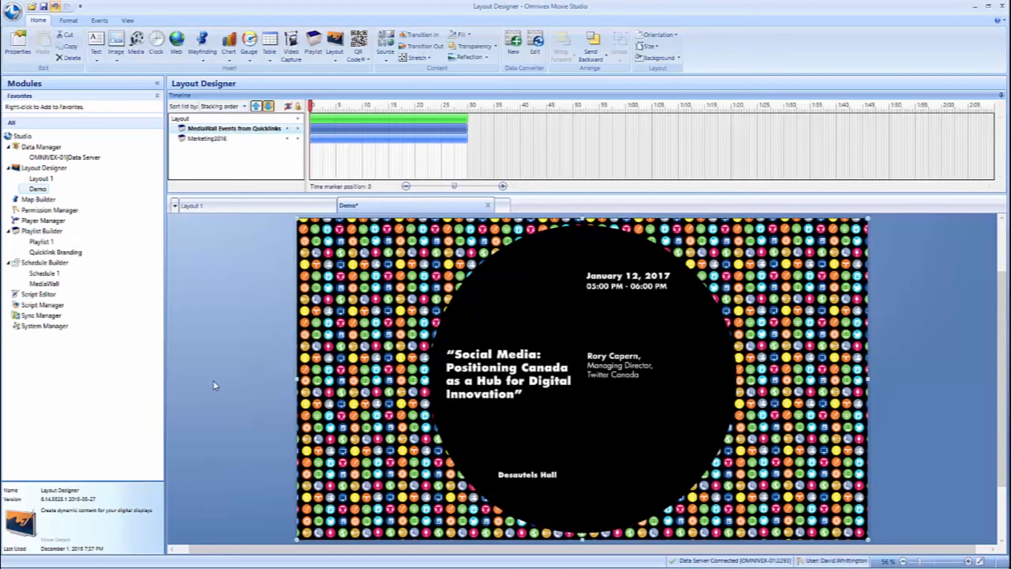